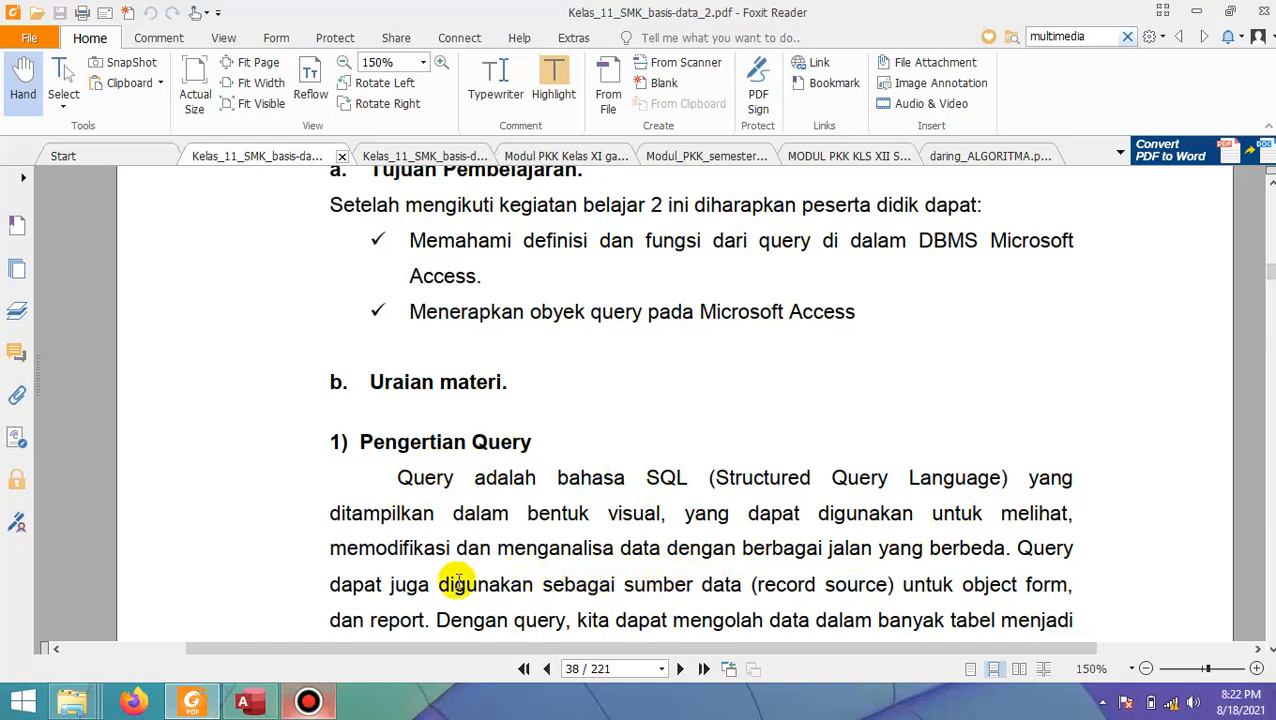
Step: Read through the "Pengertian Query" section, including how queries differ from tables and what they are used for
{"action": "scroll", "coordinate": [457, 582], "scroll_direction": "down", "scroll_amount": 3}
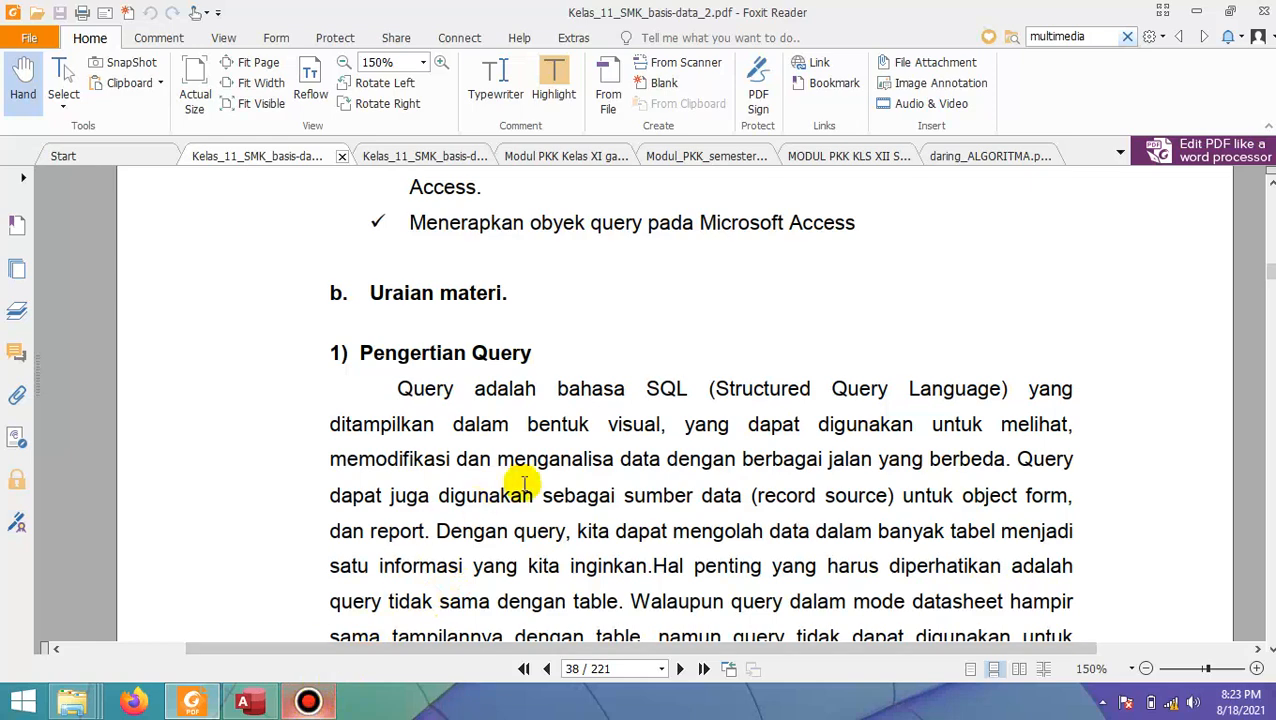
{"action": "scroll", "coordinate": [523, 484], "scroll_direction": "down", "scroll_amount": 5}
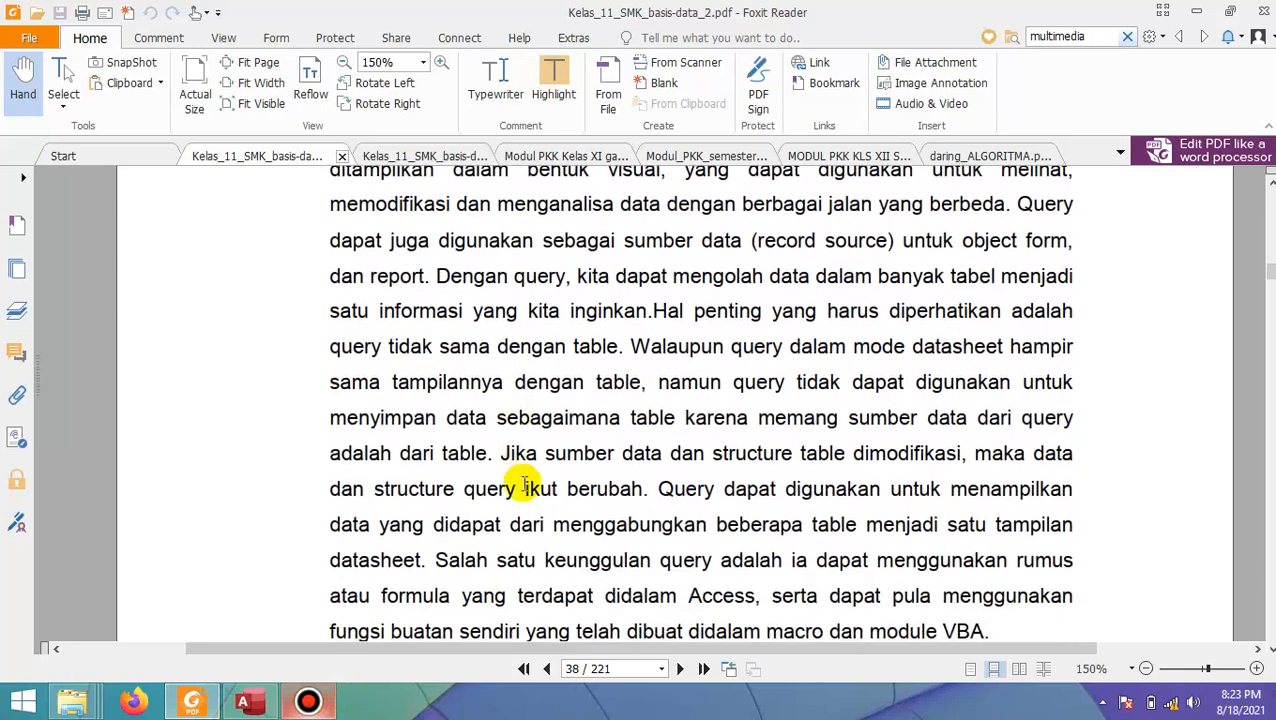
{"action": "scroll", "coordinate": [523, 484], "scroll_direction": "down", "scroll_amount": 1}
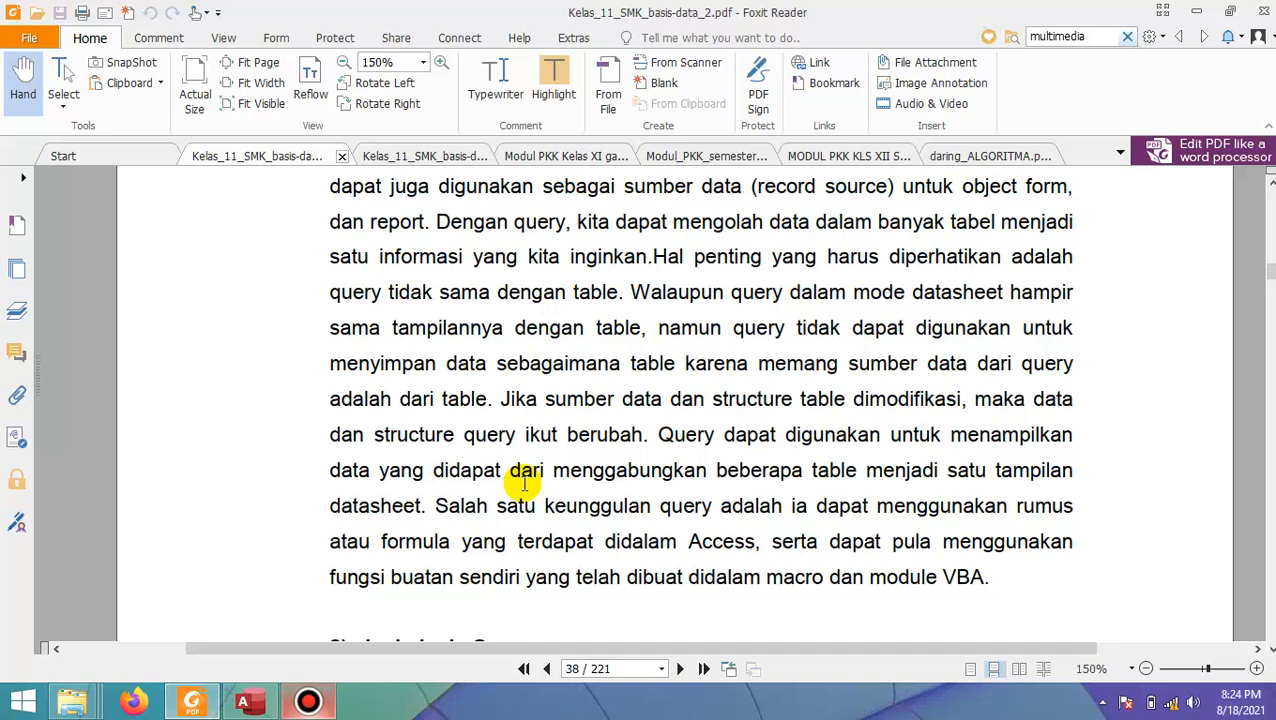
{"action": "scroll", "coordinate": [524, 484], "scroll_direction": "down", "scroll_amount": 2}
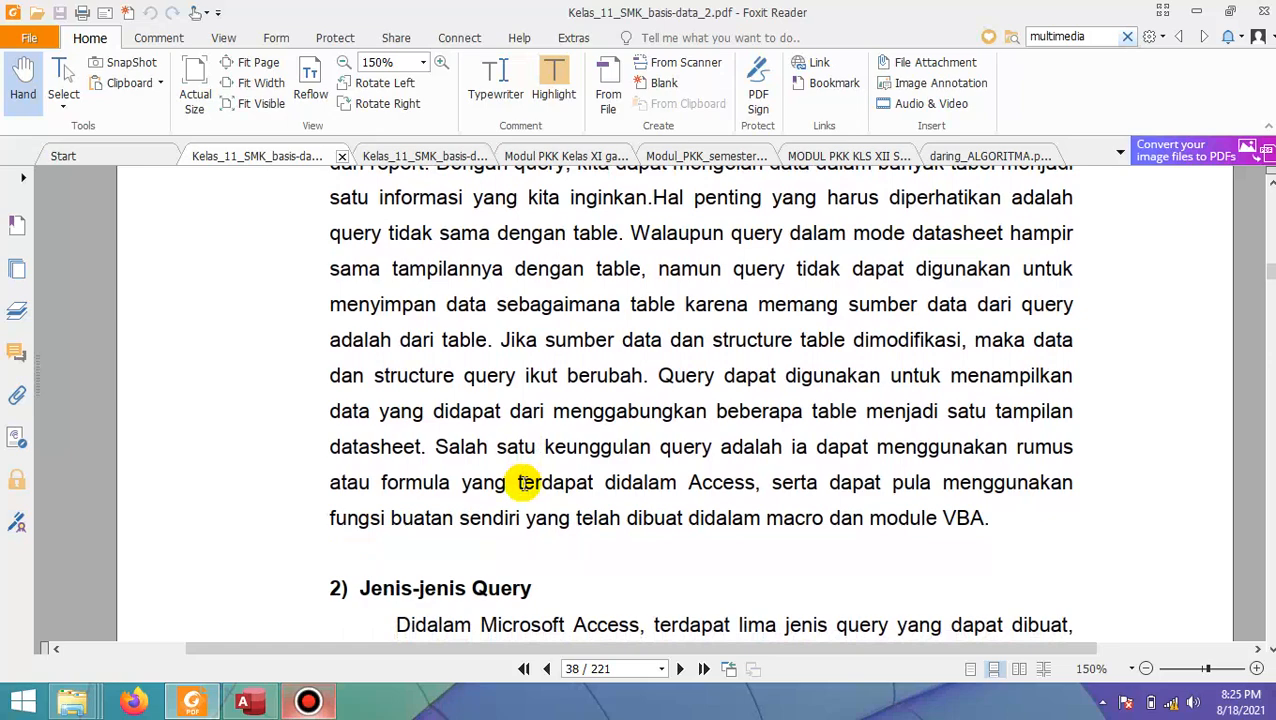
{"action": "scroll", "coordinate": [527, 482], "scroll_direction": "up", "scroll_amount": 5}
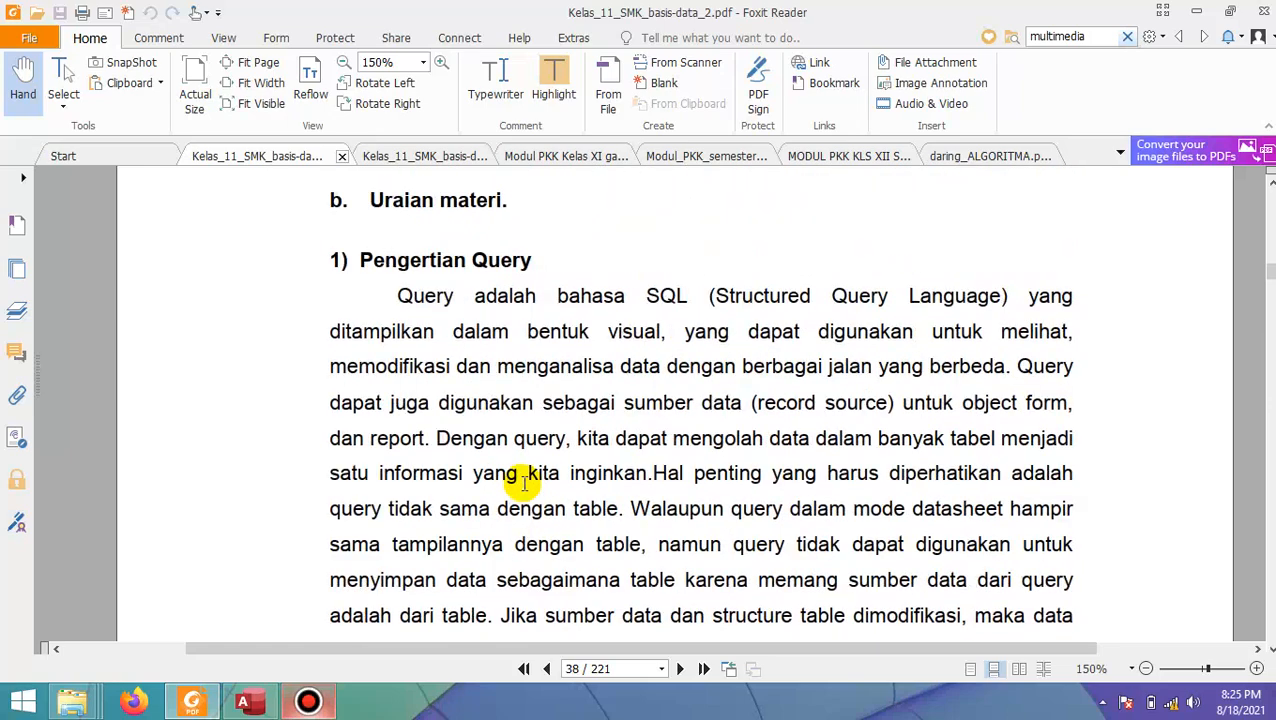
{"action": "scroll", "coordinate": [524, 484], "scroll_direction": "down", "scroll_amount": 1}
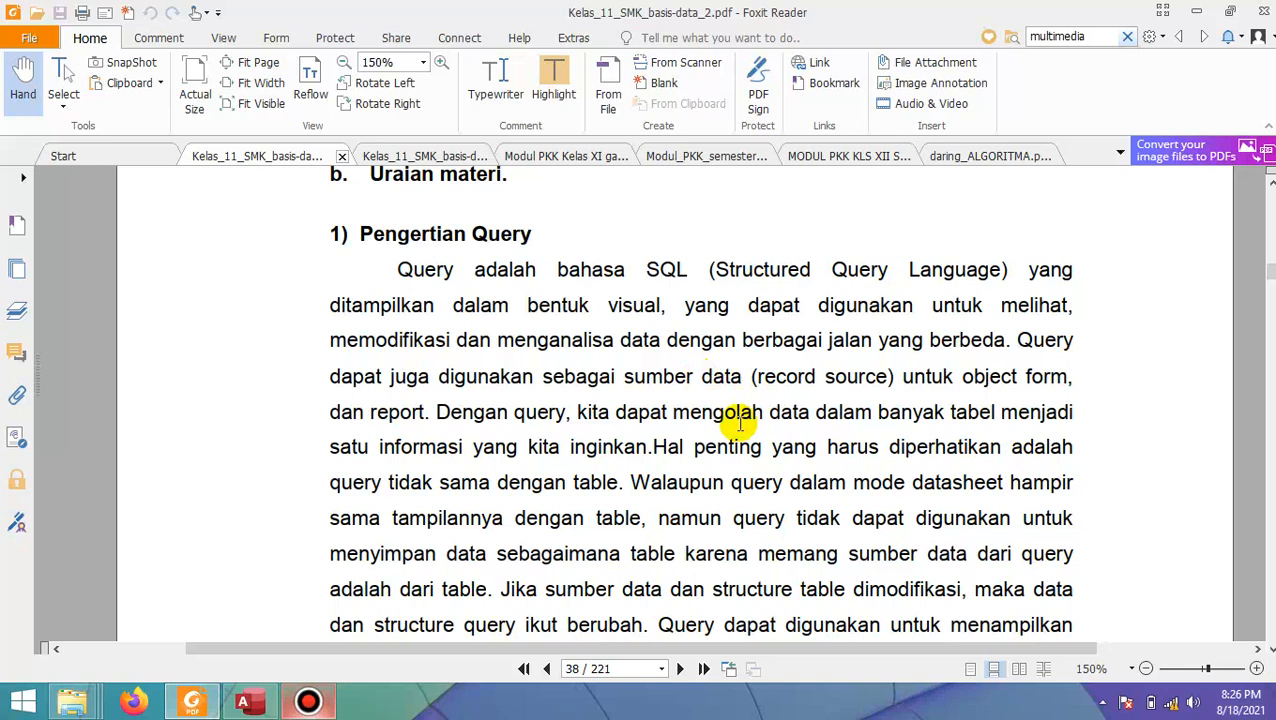
Step: Highlight the words "form, dan report" in the "Pengertian Query" paragraph
{"action": "left_click", "coordinate": [62, 72]}
{"action": "left_click_drag", "start_coordinate": [1022, 370], "coordinate": [425, 413]}
{"action": "left_click", "coordinate": [556, 78]}
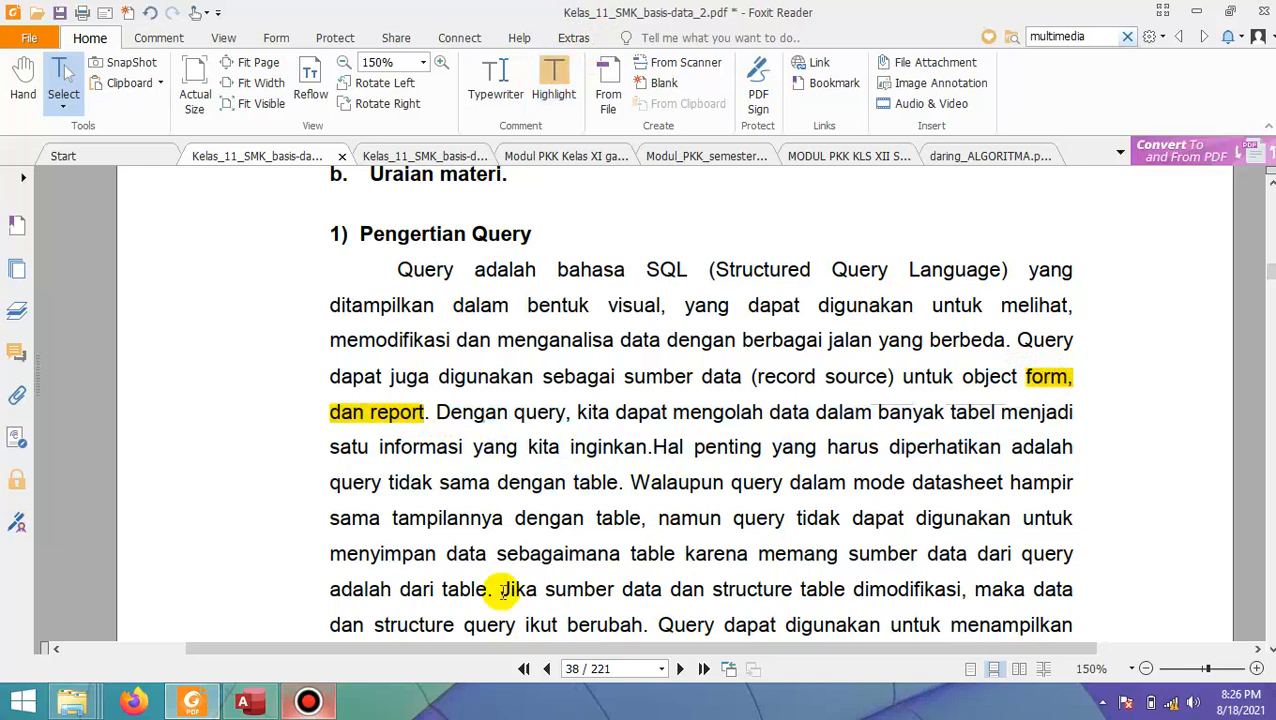
Step: Switch to Access and view the Biodata_siswa and DATA_PEGAWAI tables of the xii_rpl_coba database in turn
{"action": "left_click", "coordinate": [266, 704]}
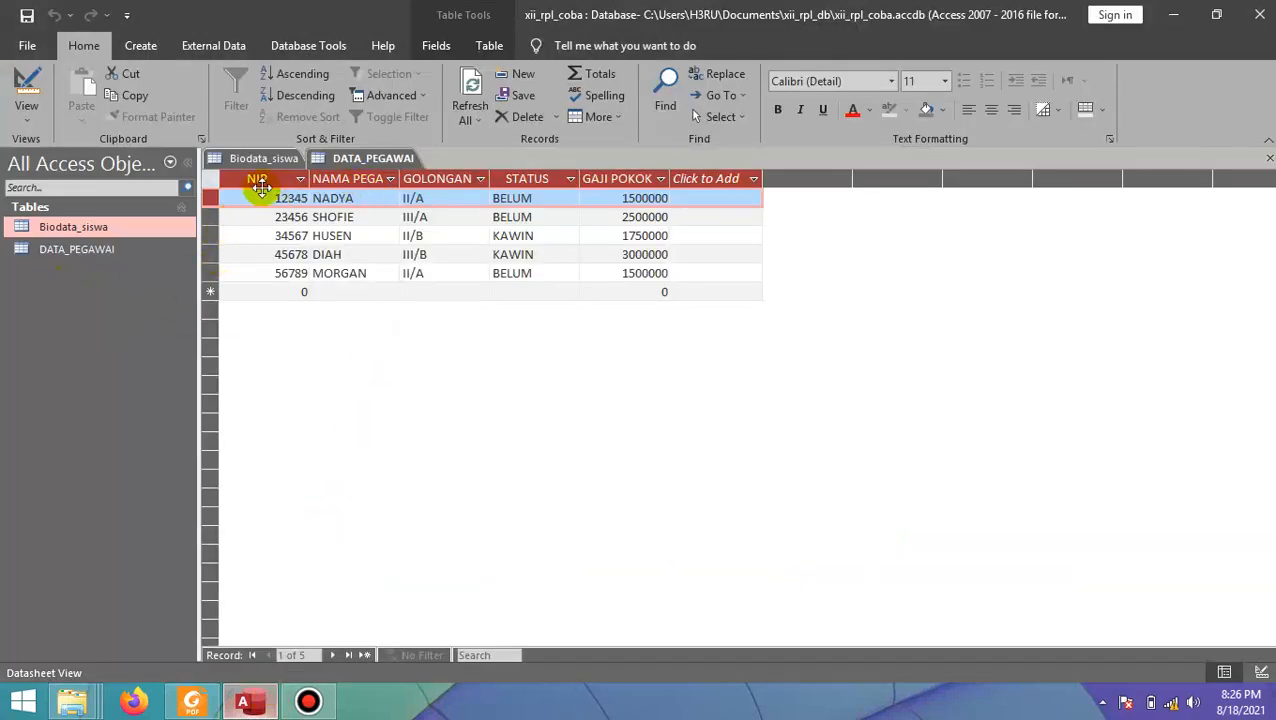
{"action": "left_click", "coordinate": [84, 250]}
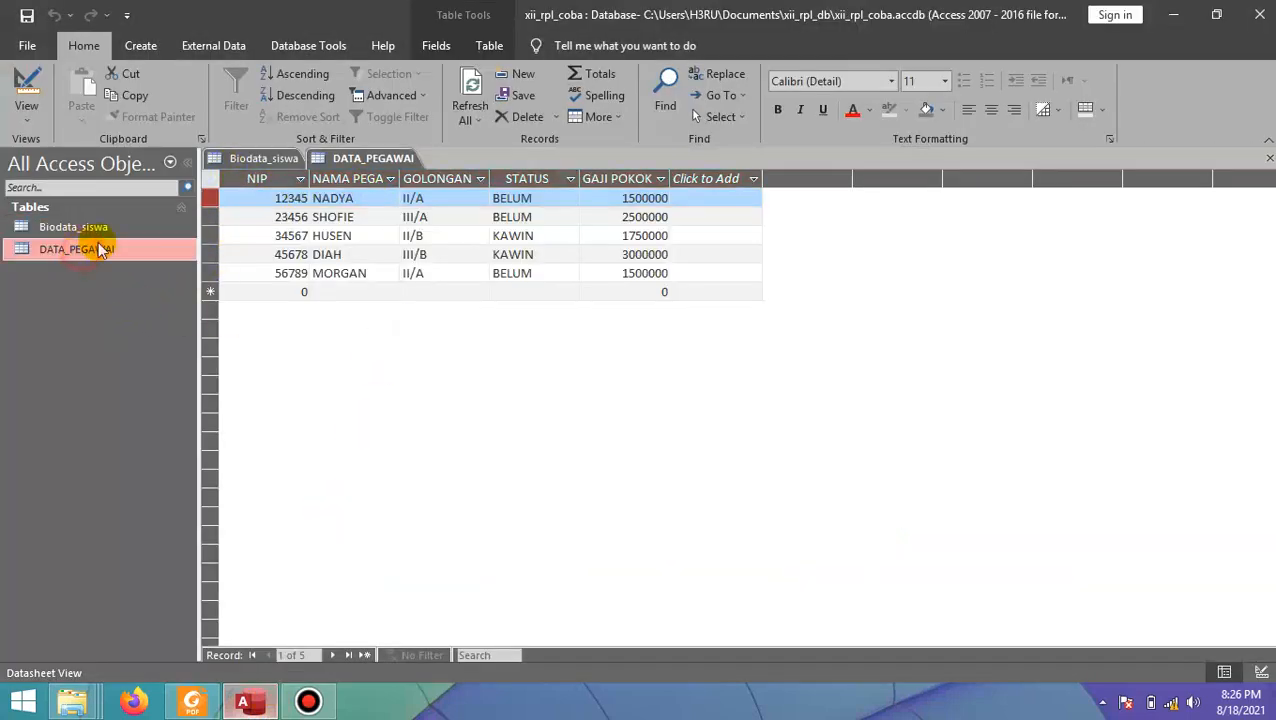
{"action": "double_click", "coordinate": [85, 228]}
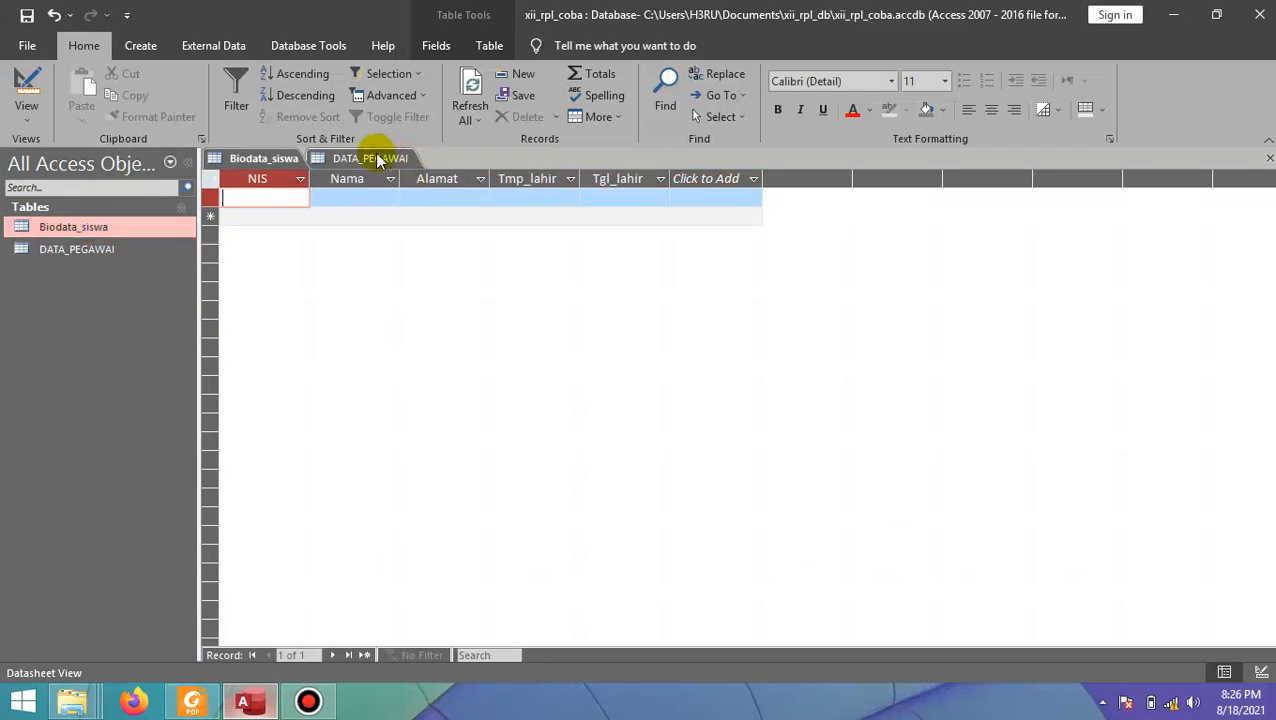
{"action": "left_click", "coordinate": [95, 252]}
{"action": "double_click", "coordinate": [95, 252]}
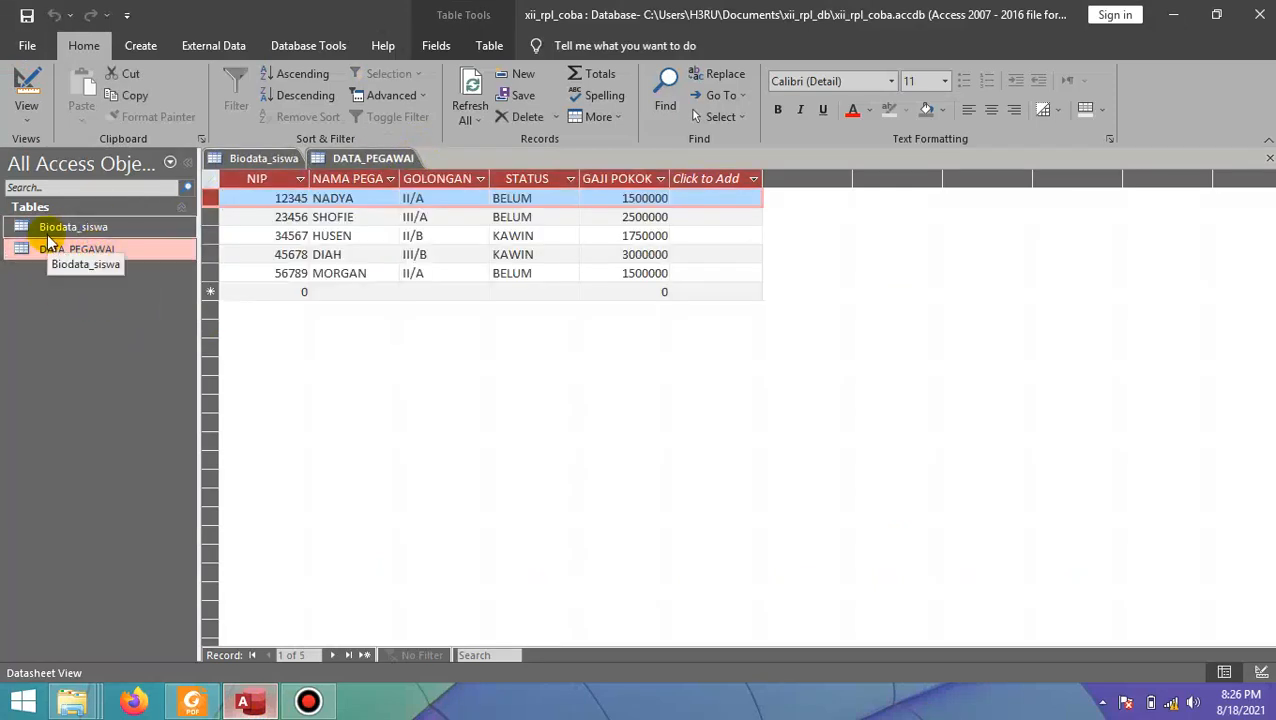
{"action": "double_click", "coordinate": [47, 232]}
{"action": "double_click", "coordinate": [105, 250]}
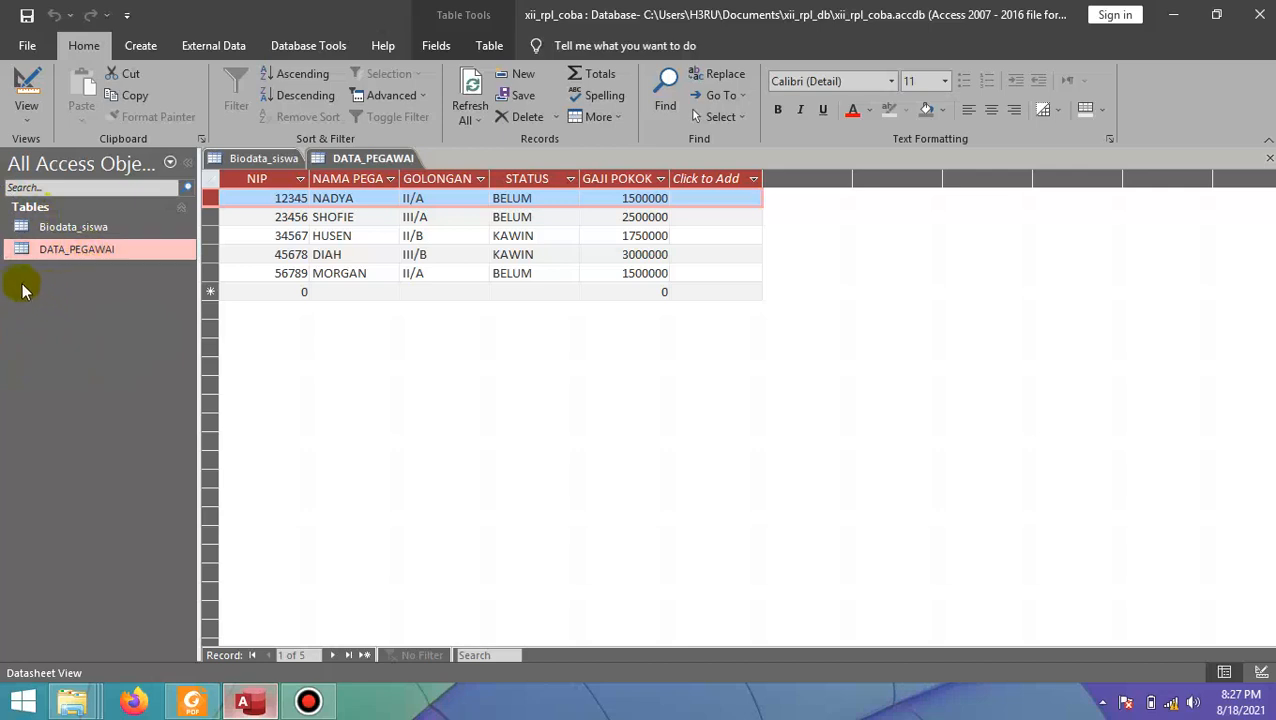
Step: Examine the object categories and filter groups available for the database's object list, keeping the current selection
{"action": "left_click", "coordinate": [170, 164]}
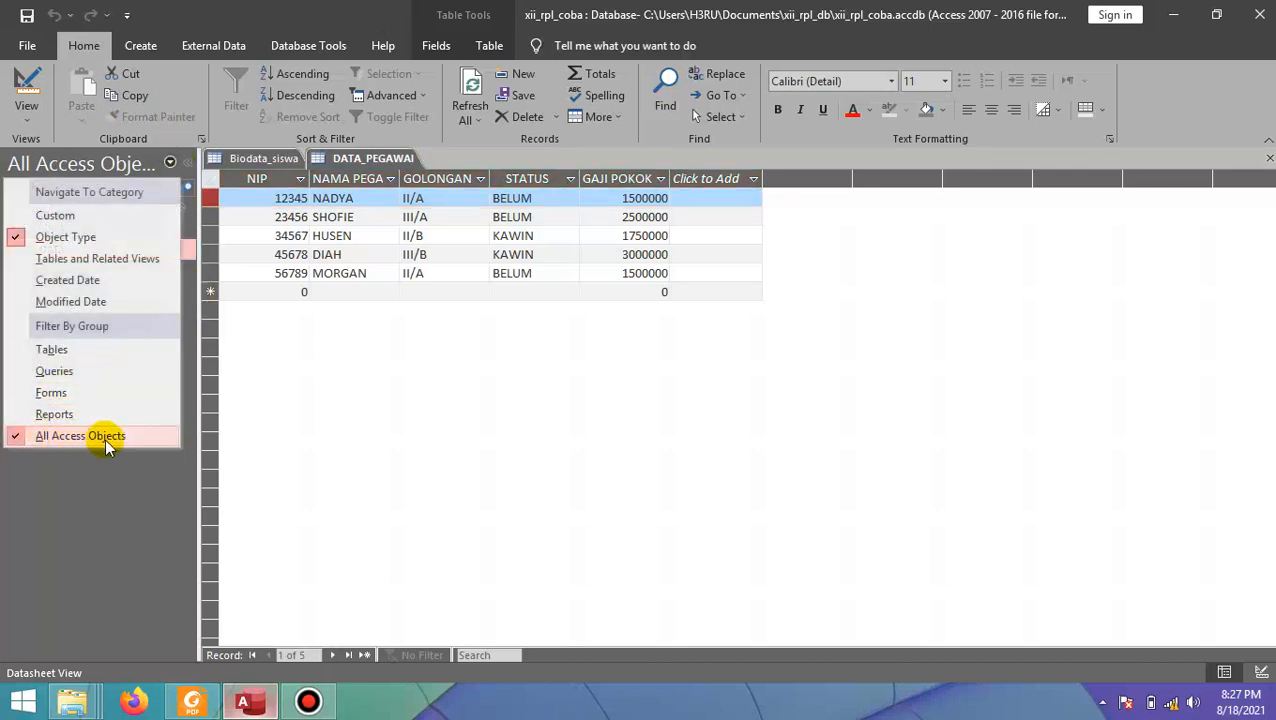
{"action": "left_click", "coordinate": [117, 484]}
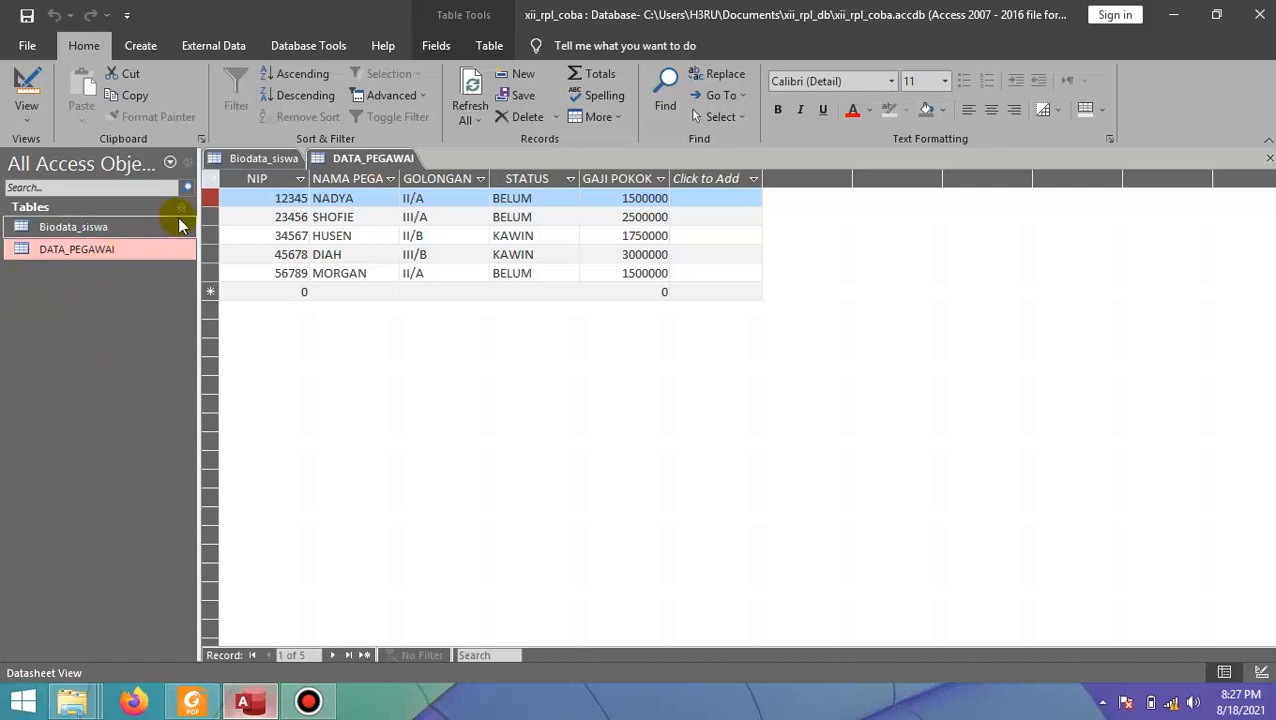
{"action": "left_click", "coordinate": [285, 421]}
Step: Switch back to the Kelas_11_SMK_basis-data_2.pdf document in Foxit Reader to review the query definition
{"action": "left_click", "coordinate": [306, 702]}
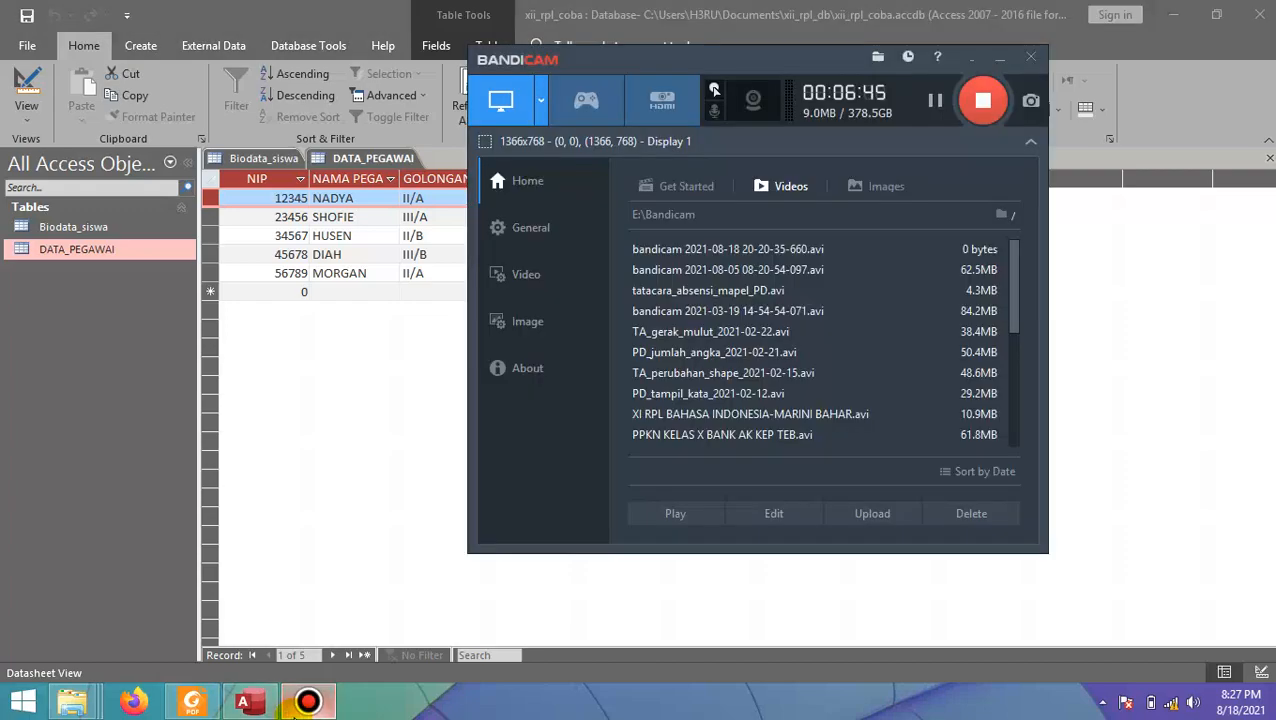
{"action": "left_click", "coordinate": [306, 702]}
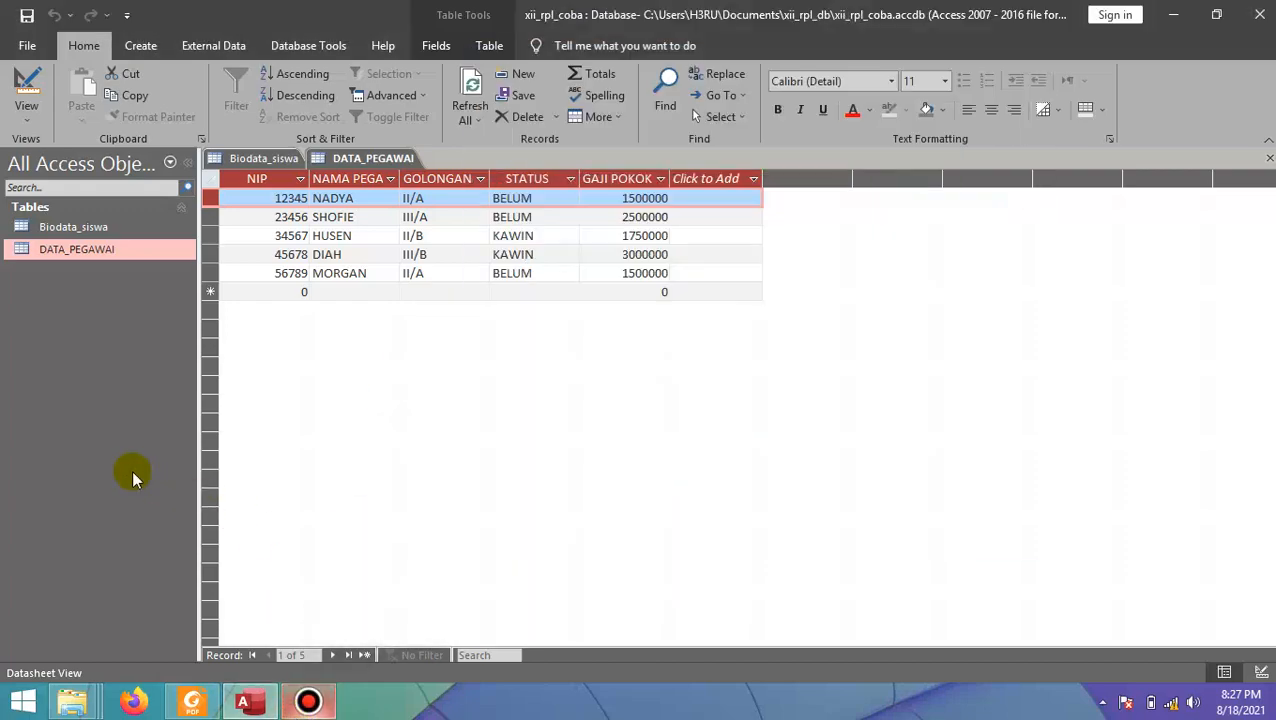
{"action": "left_click", "coordinate": [265, 708]}
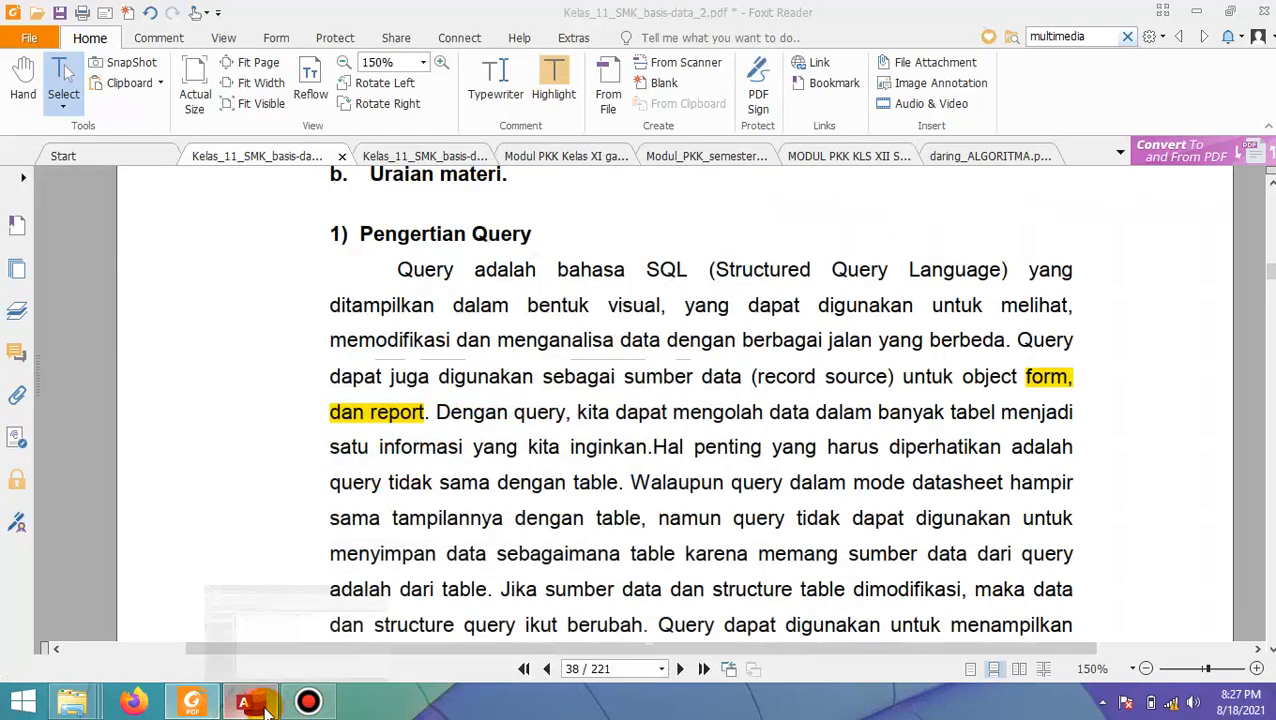
{"action": "left_click", "coordinate": [262, 702]}
{"action": "left_click", "coordinate": [190, 705]}
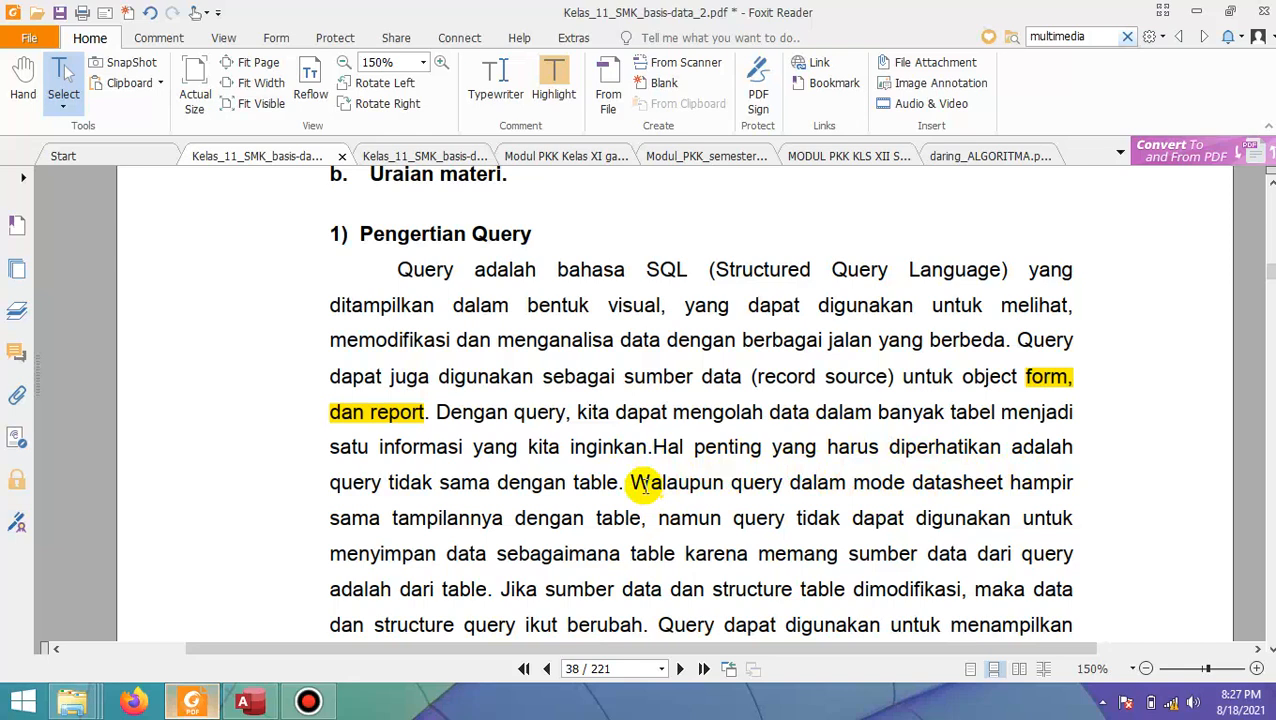
Step: Return to Access and examine the NIS, Nama and Alamat fields of the Biodata_siswa table's empty record
{"action": "left_click", "coordinate": [242, 701]}
{"action": "left_click", "coordinate": [90, 228]}
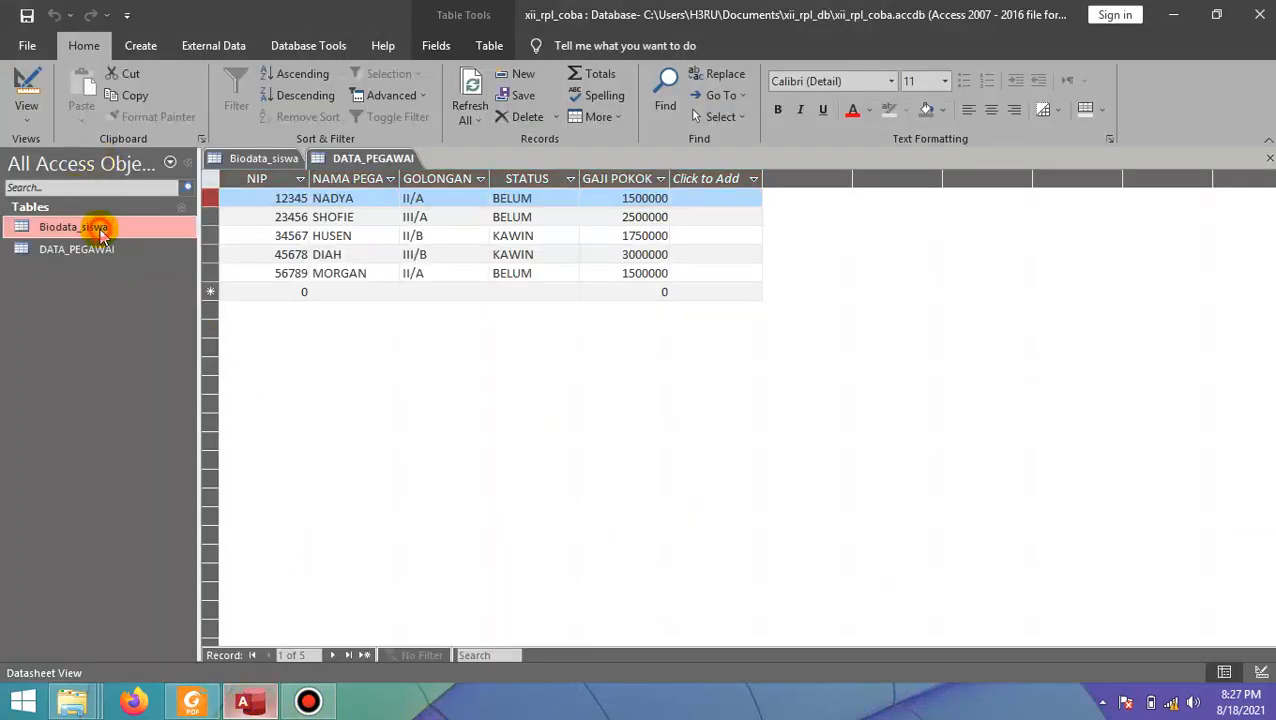
{"action": "left_click", "coordinate": [110, 252]}
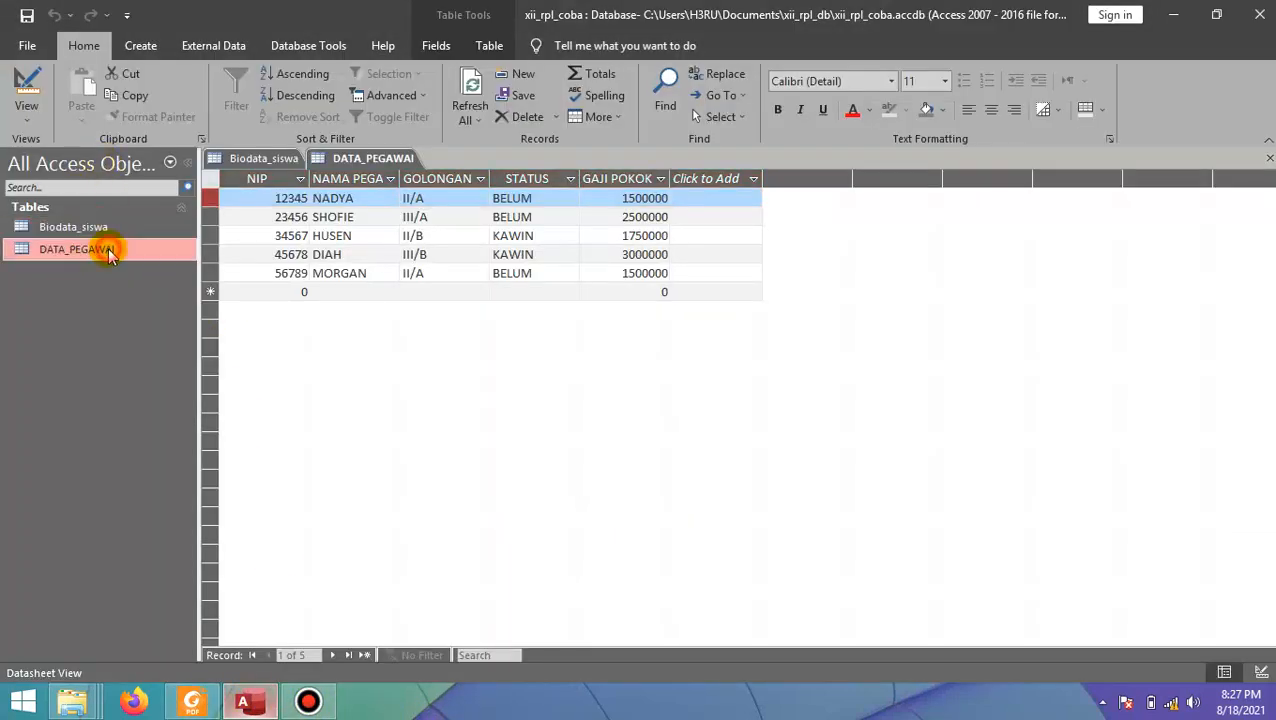
{"action": "left_click", "coordinate": [258, 158]}
{"action": "left_click", "coordinate": [336, 199]}
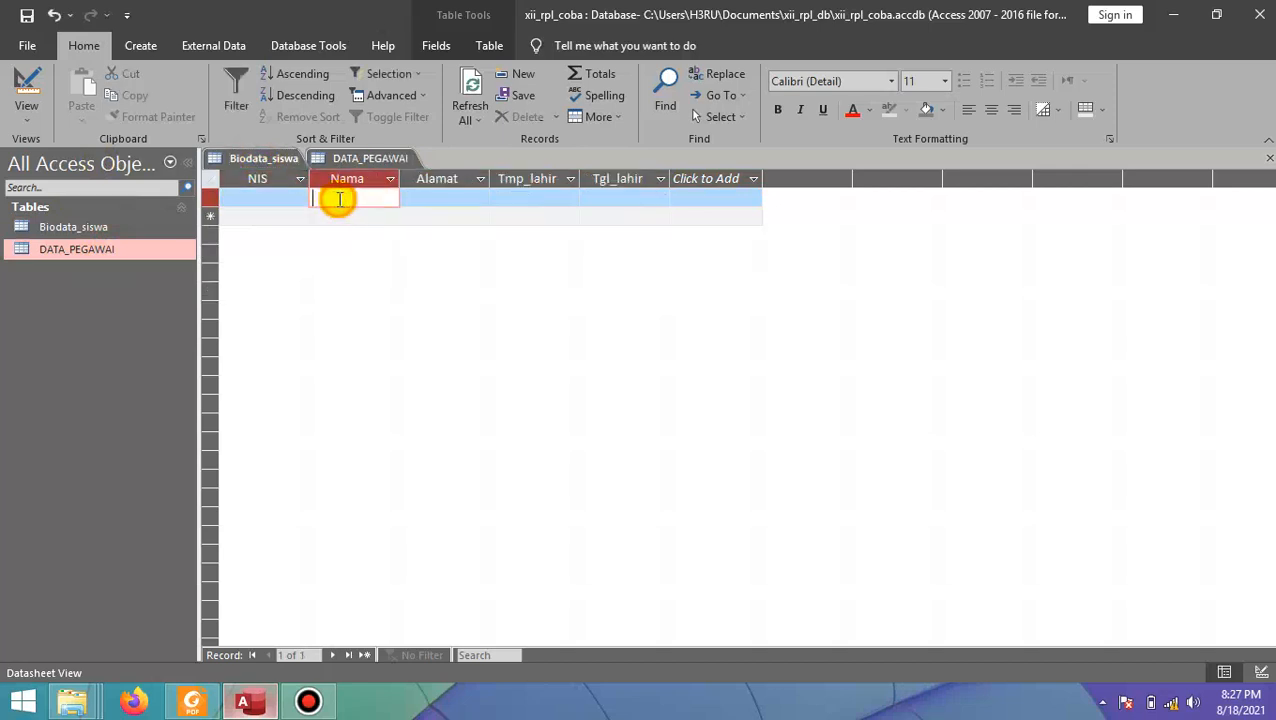
{"action": "left_click", "coordinate": [431, 196]}
{"action": "left_click", "coordinate": [291, 194]}
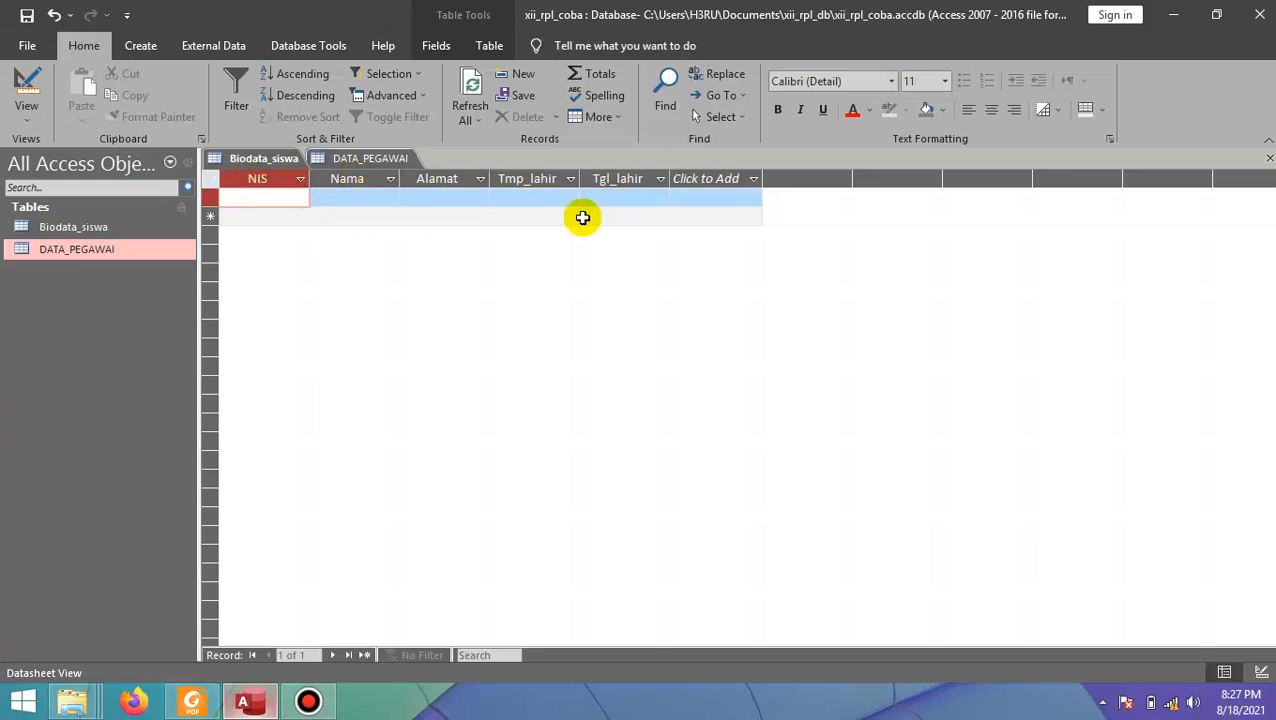
{"action": "left_click", "coordinate": [292, 202]}
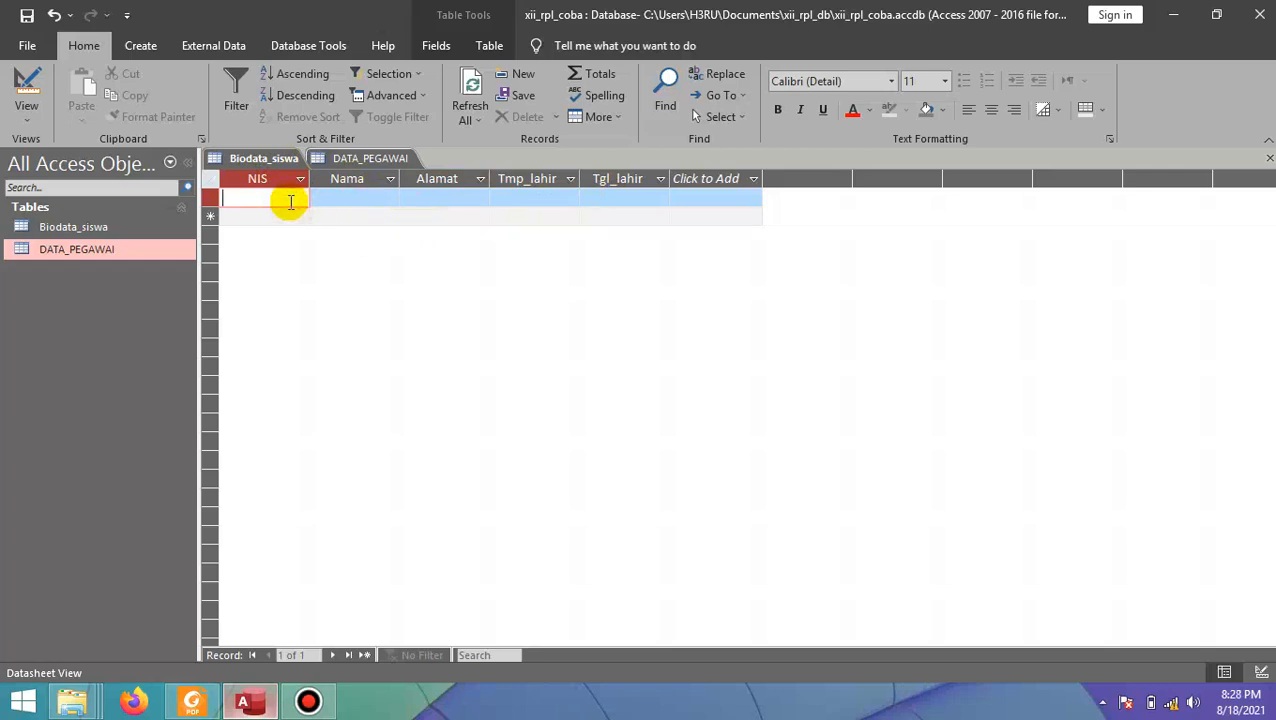
Step: Inspect the DATA_PEGAWAI table's field structure in Design View, and return it to Datasheet View
{"action": "left_click", "coordinate": [350, 165]}
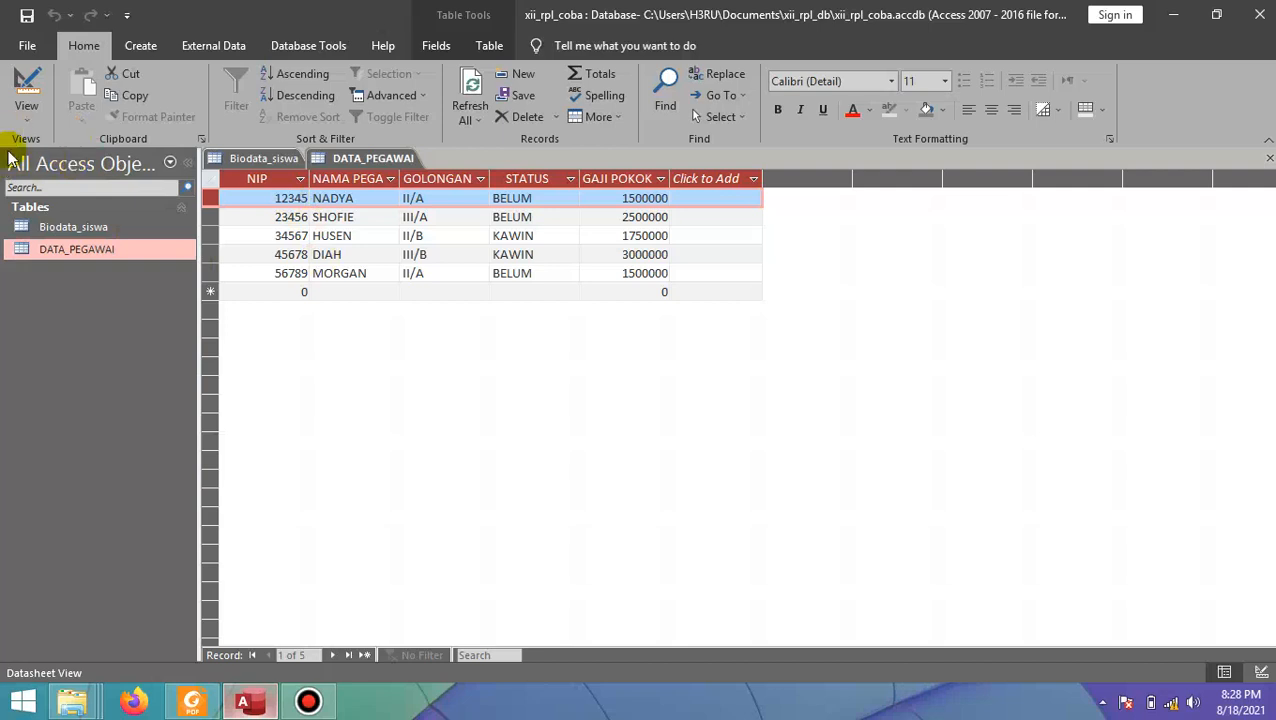
{"action": "left_click", "coordinate": [33, 95]}
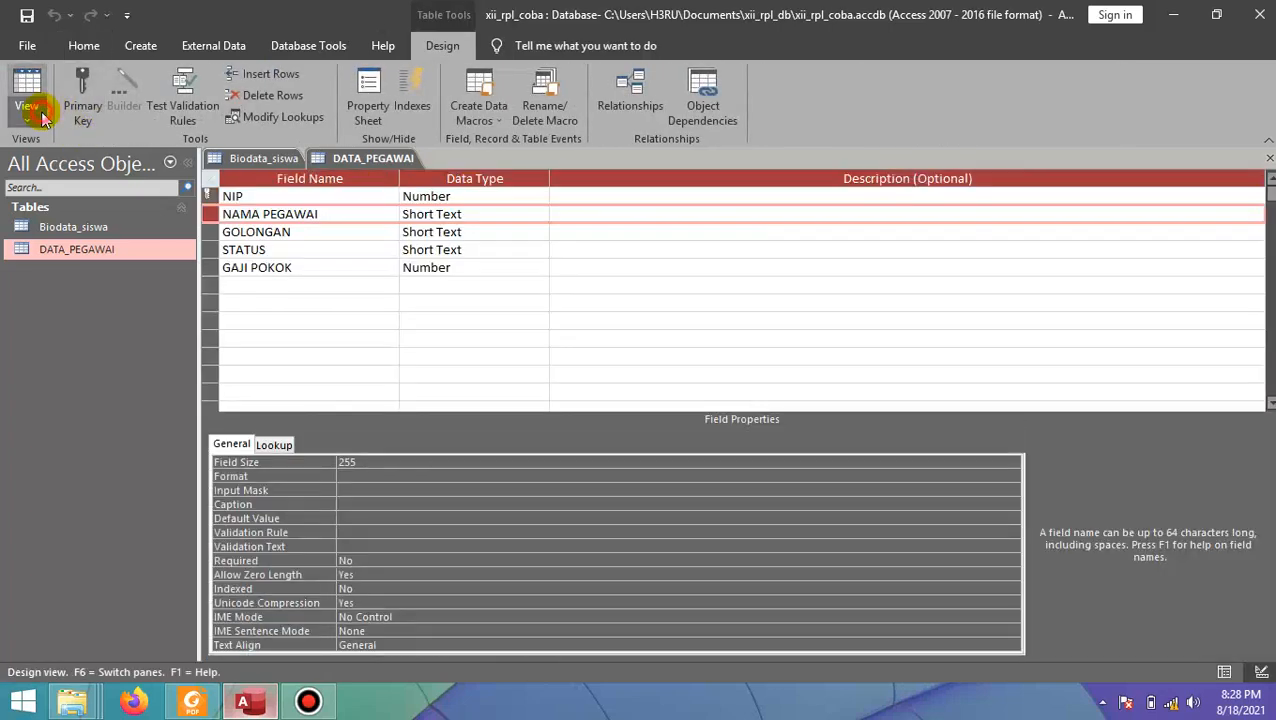
{"action": "left_click", "coordinate": [41, 117]}
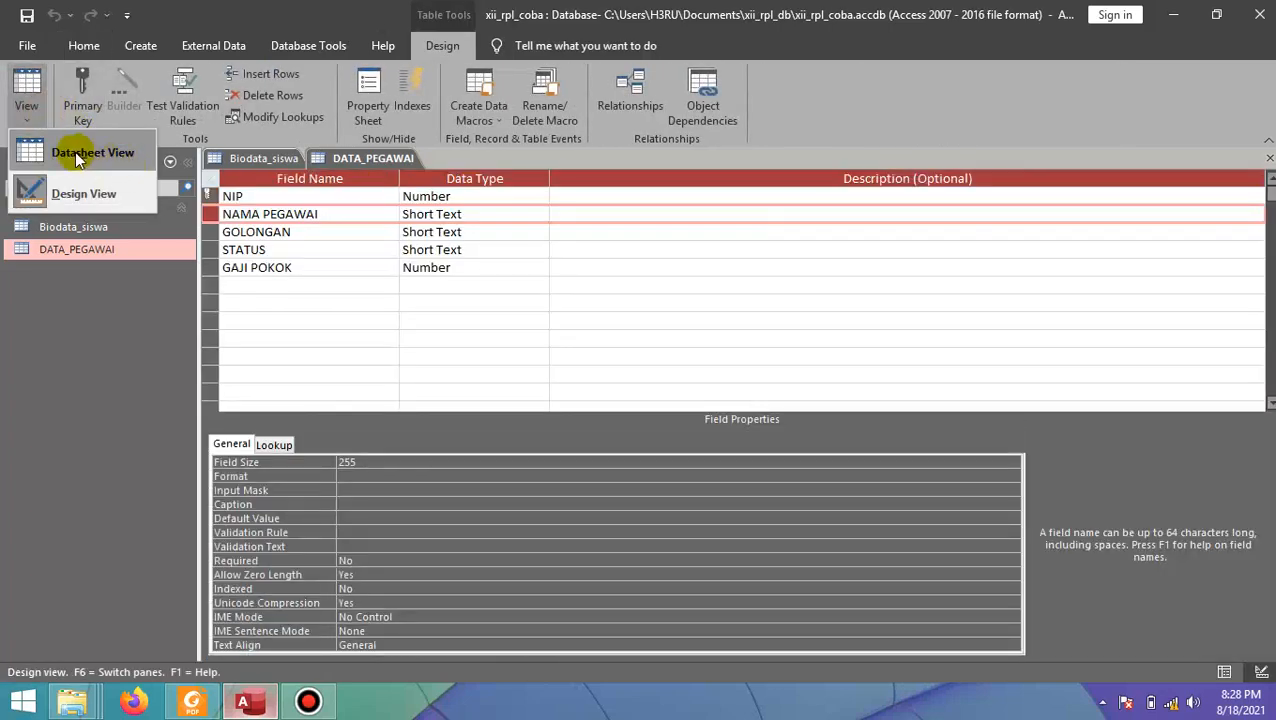
{"action": "left_click", "coordinate": [48, 150]}
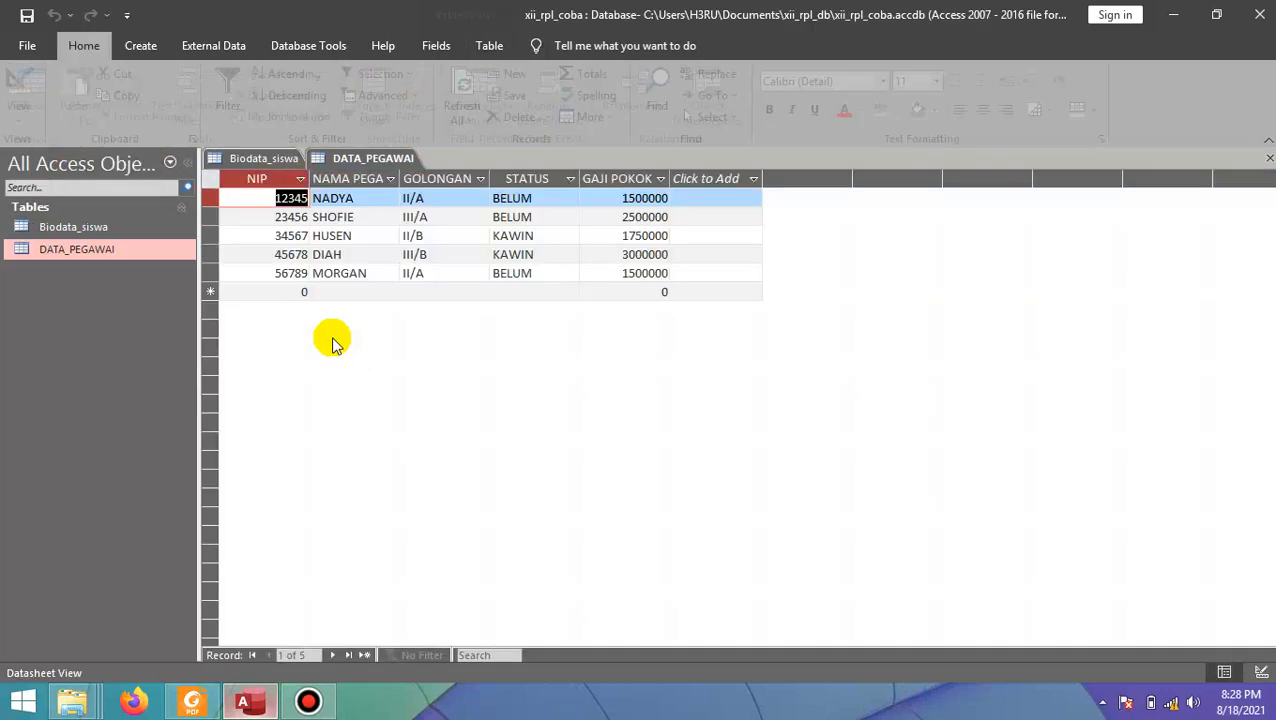
Step: Switch to the PDF in Foxit Reader and read the start of the "Jenis-jenis Query" section on Select Queries
{"action": "left_click", "coordinate": [205, 704]}
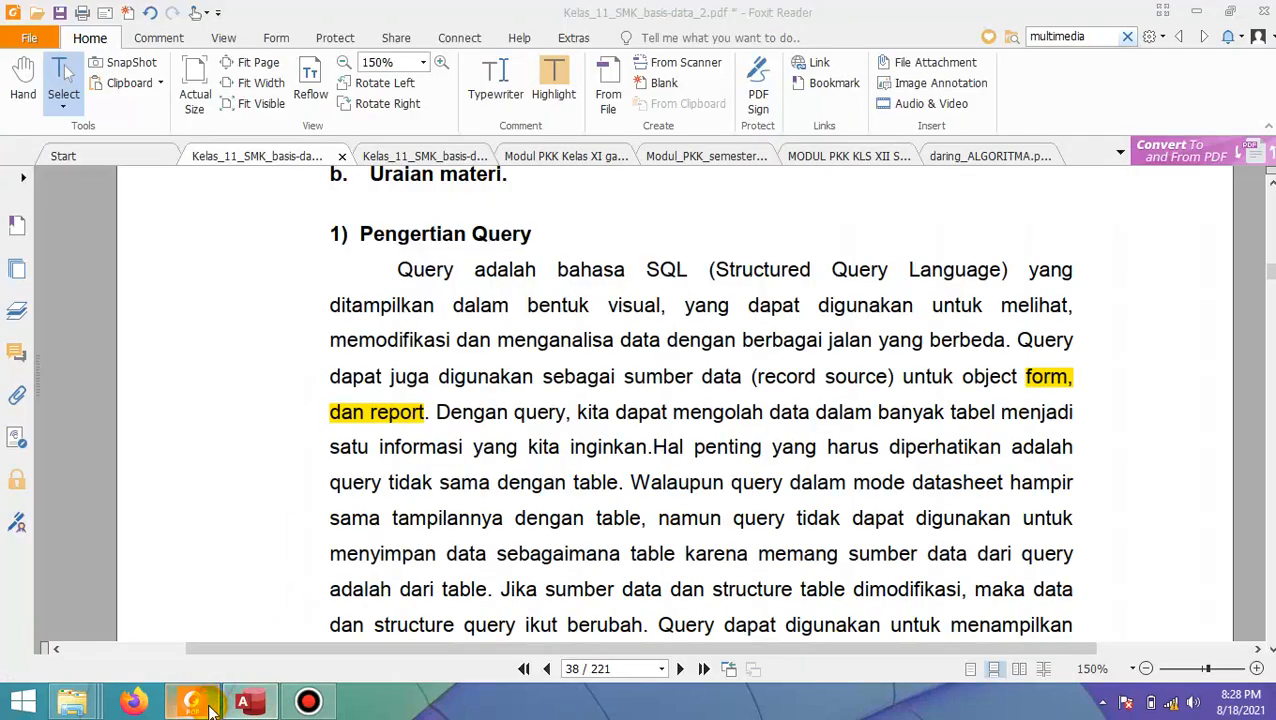
{"action": "scroll", "coordinate": [803, 440], "scroll_direction": "down", "scroll_amount": 1}
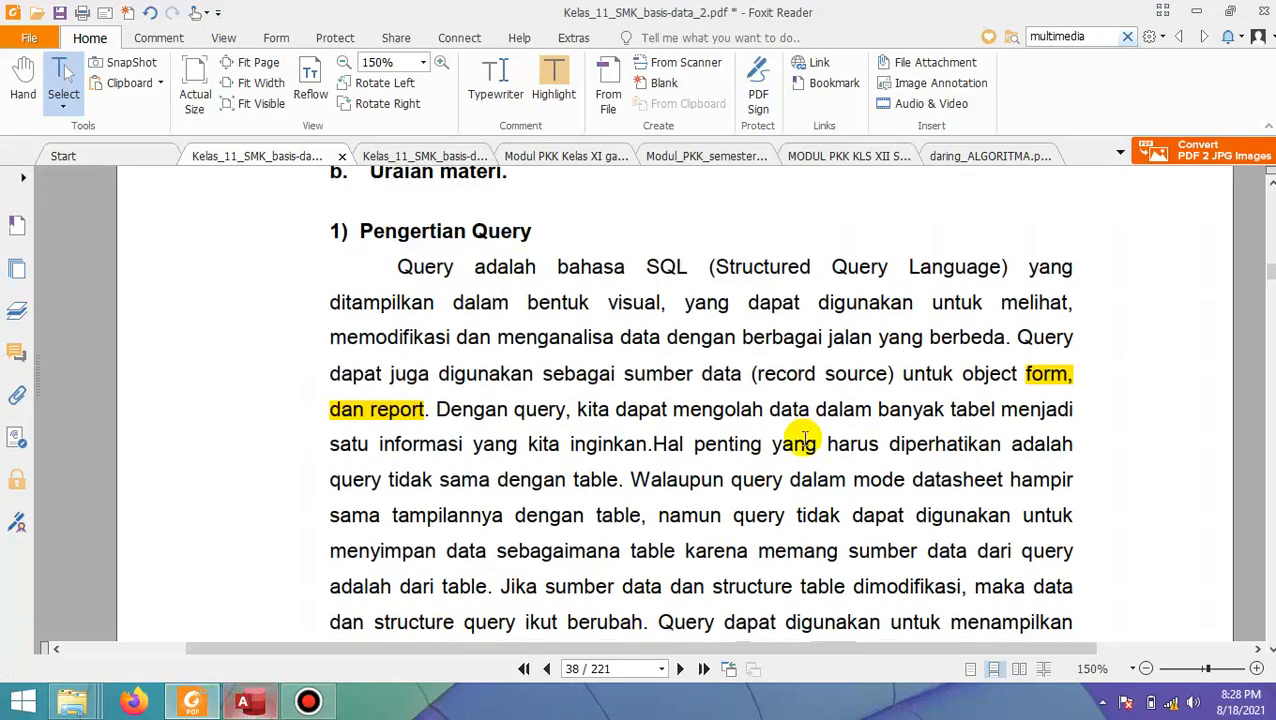
{"action": "scroll", "coordinate": [803, 440], "scroll_direction": "down", "scroll_amount": 3}
{"action": "scroll", "coordinate": [805, 437], "scroll_direction": "down", "scroll_amount": 4}
{"action": "scroll", "coordinate": [804, 438], "scroll_direction": "down", "scroll_amount": 3}
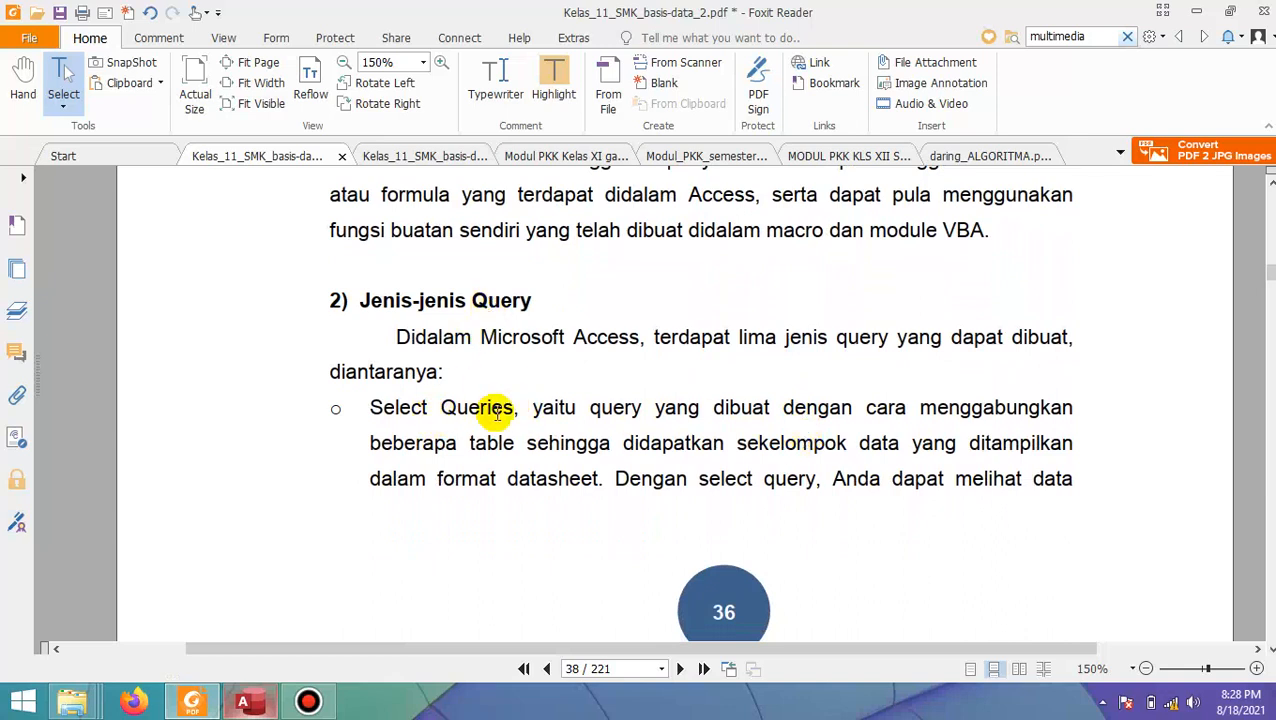
{"action": "scroll", "coordinate": [583, 417], "scroll_direction": "down", "scroll_amount": 1}
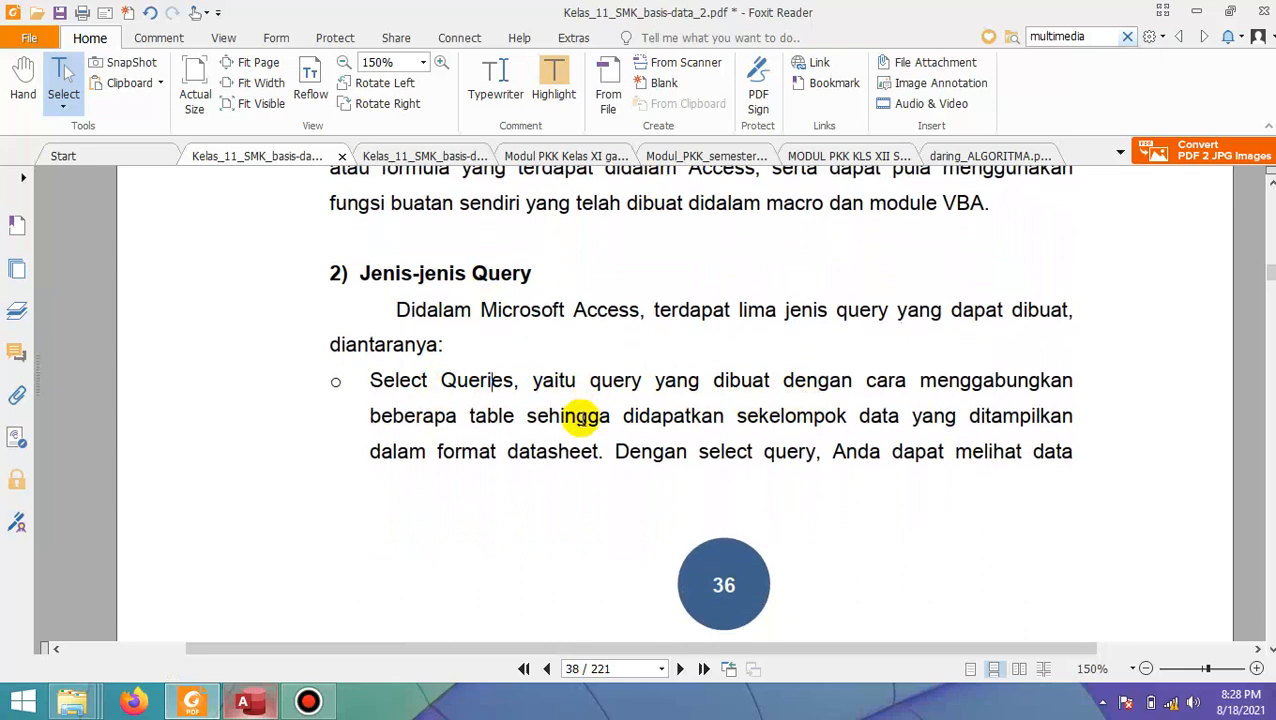